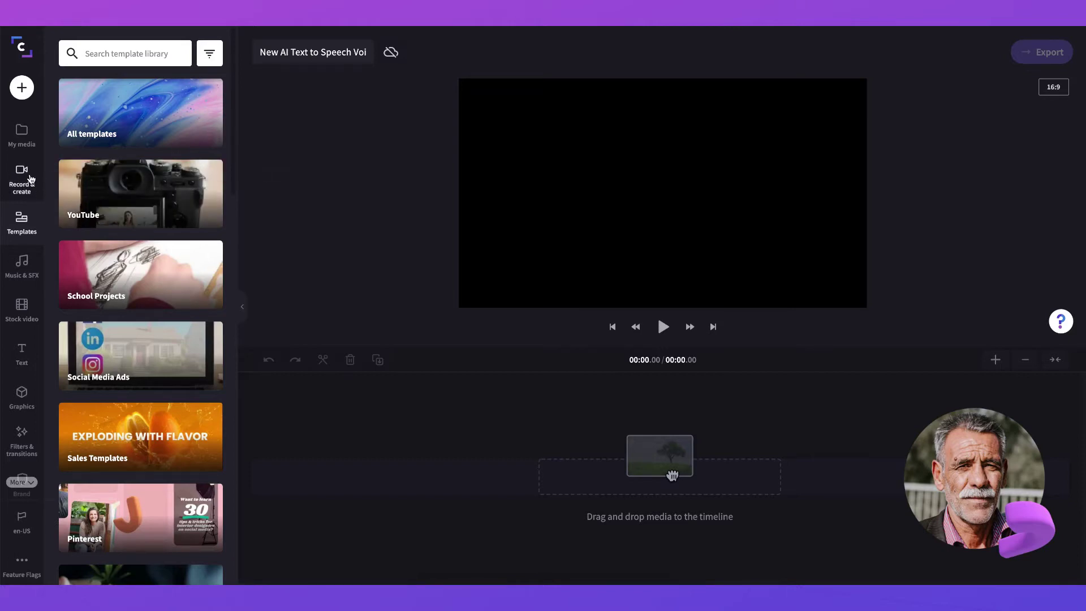
Show the Record & create options: webcam, screen recording and text to speech.
click(30, 179)
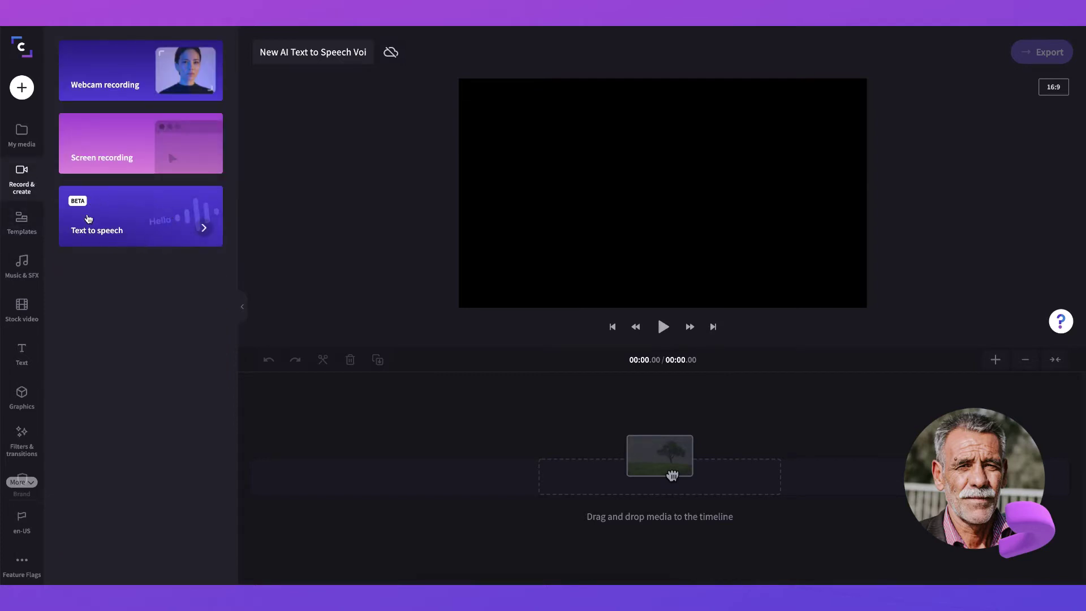
In text to speech, sample Omar, Nisha, Louis, Edward, Tony and Issa, then choose Jackson.
click(132, 216)
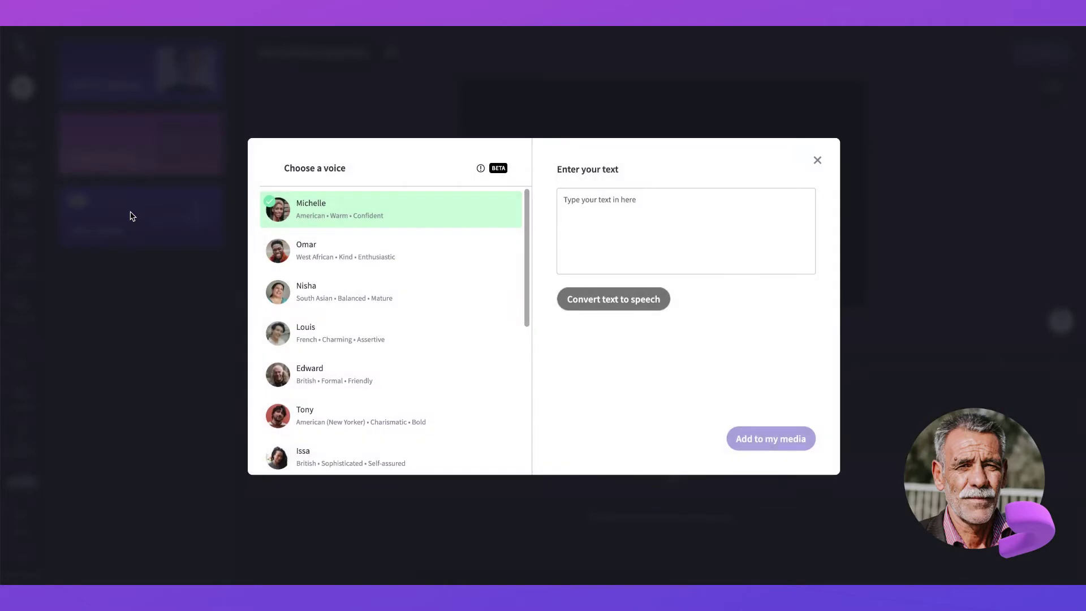
mouse_move(390, 209)
click(409, 246)
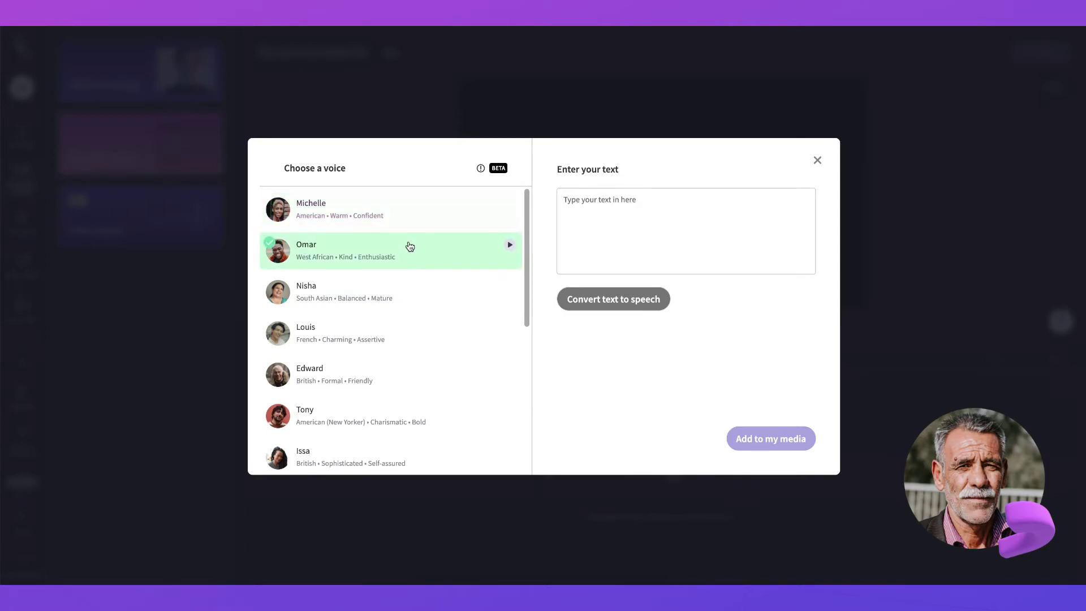
click(427, 293)
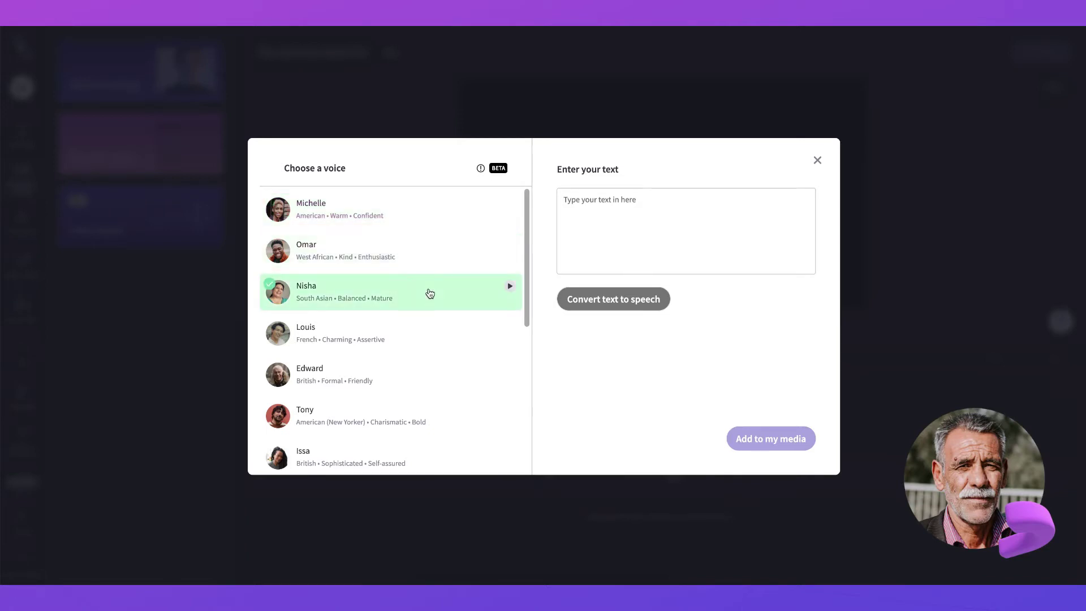
click(434, 328)
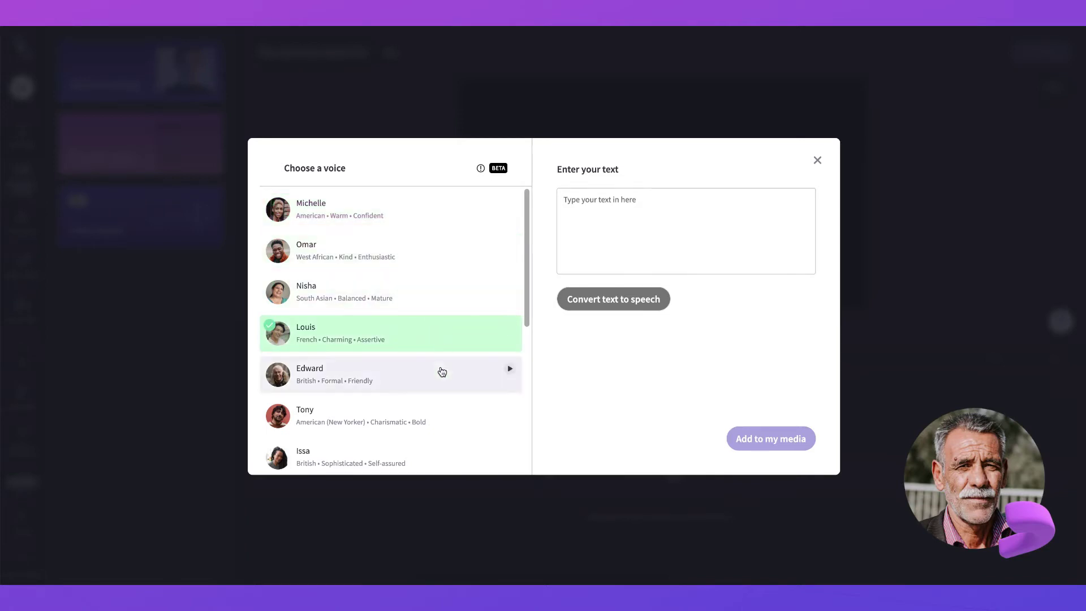
click(440, 371)
click(456, 414)
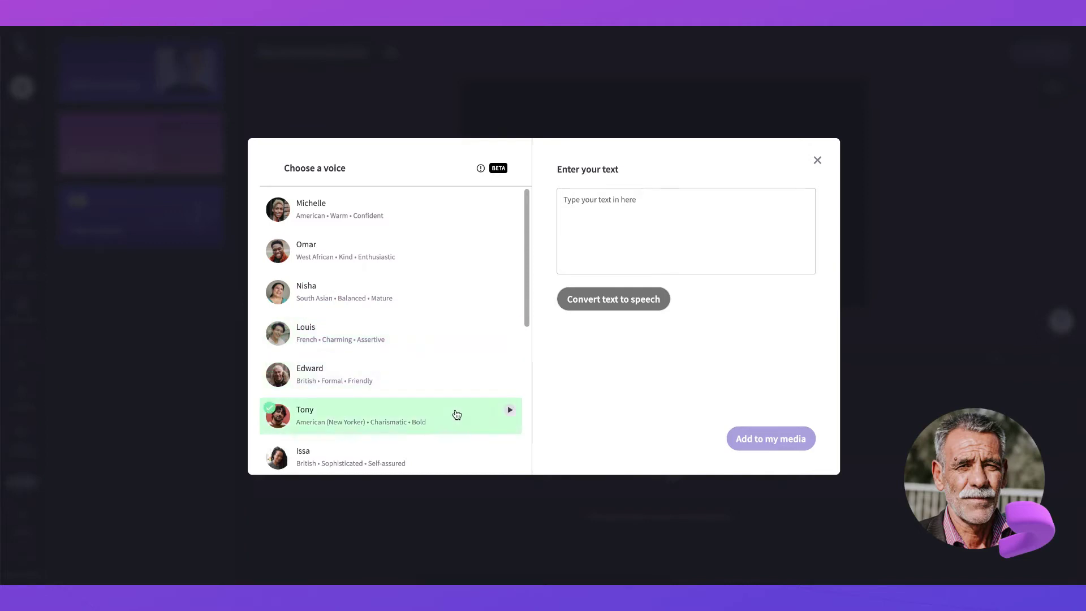
scroll(456, 414, down, 2)
click(467, 380)
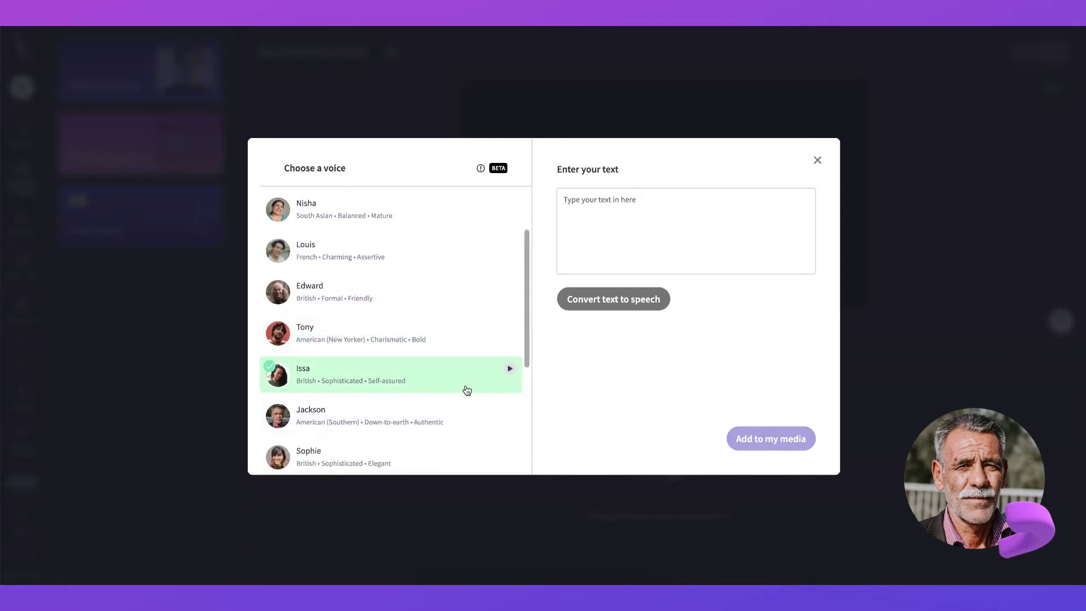
click(460, 413)
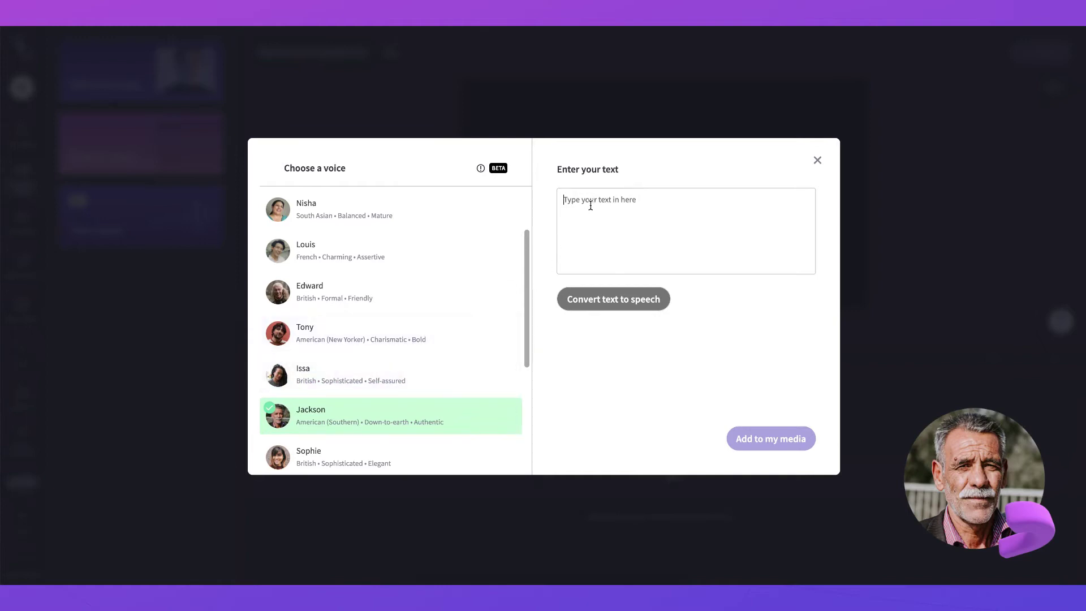
text(Introducing Clipchamps newest AI t)
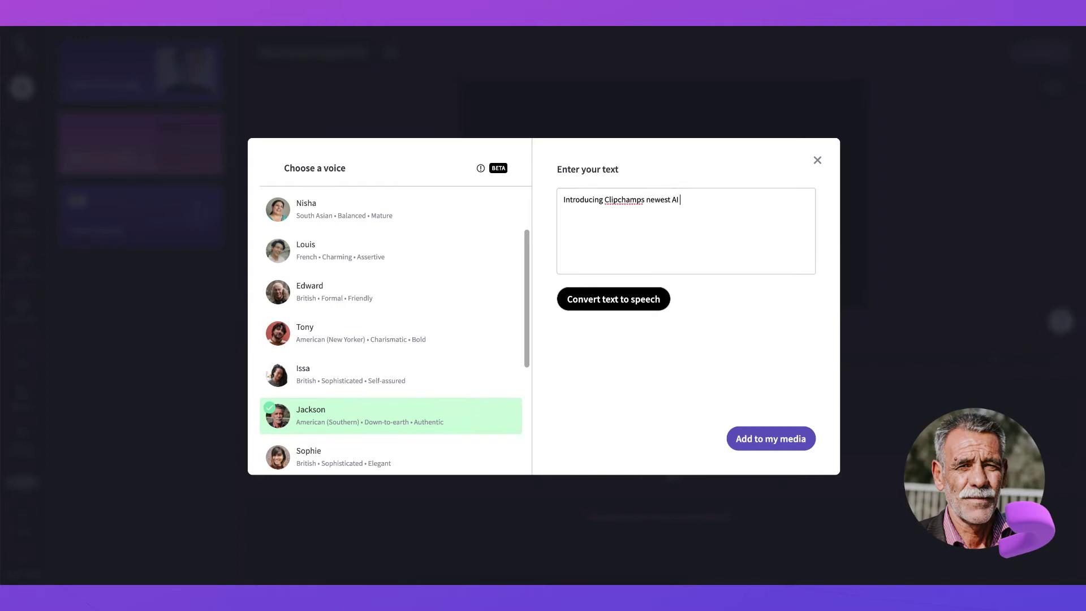
text(ext to speech voices)
Convert 'Introducing Clipchamps newest AI text to speech voices' to speech and play the 3-second preview.
click(573, 302)
click(572, 301)
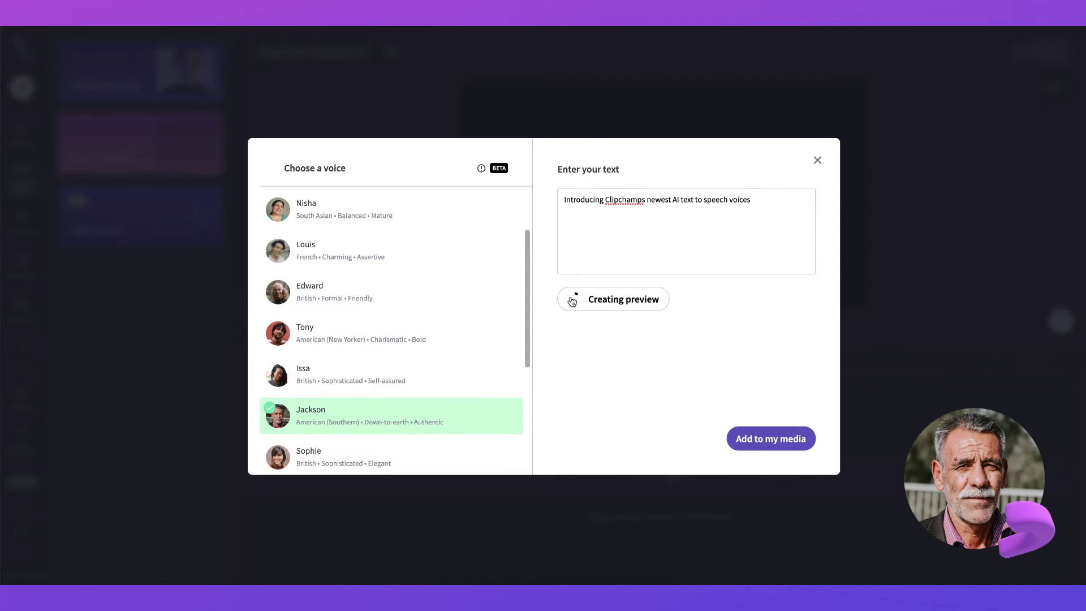
click(576, 300)
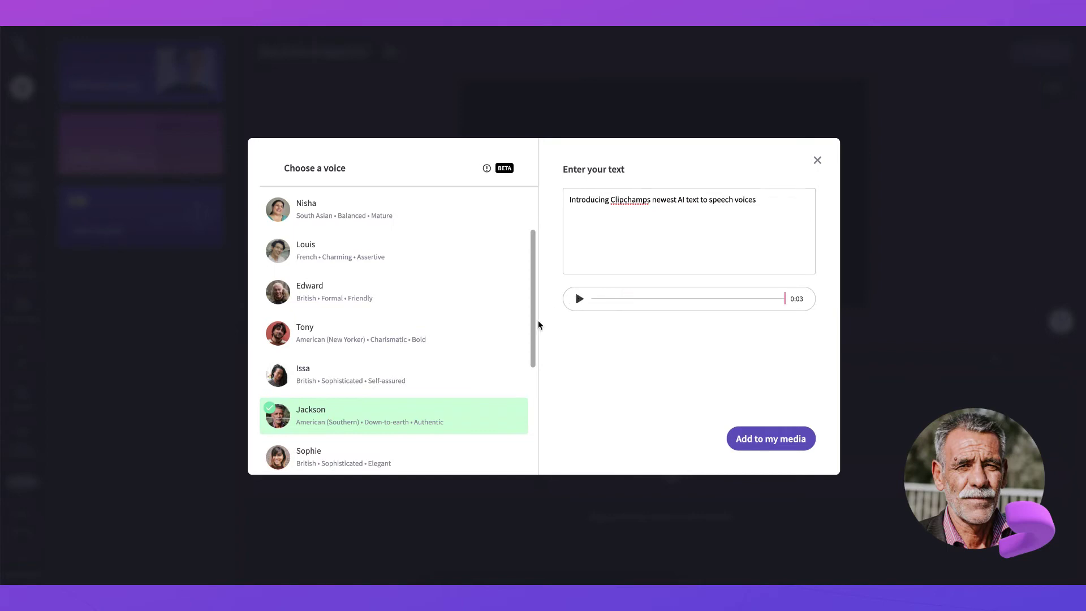
scroll(517, 331, up, 1)
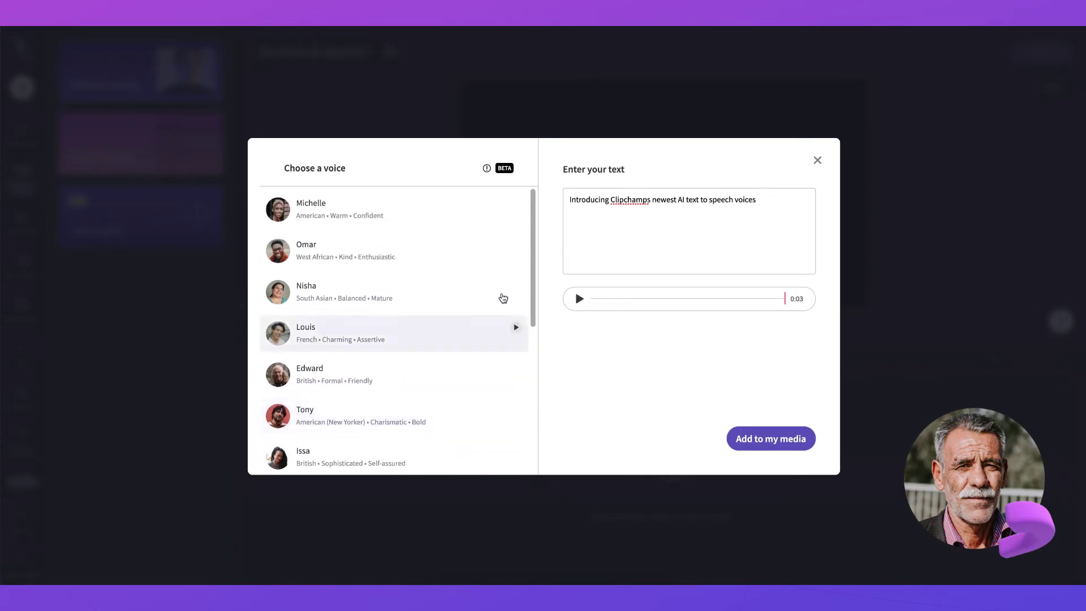
Voice the script with Nisha and play it, then regenerate it in Edward's voice.
click(427, 301)
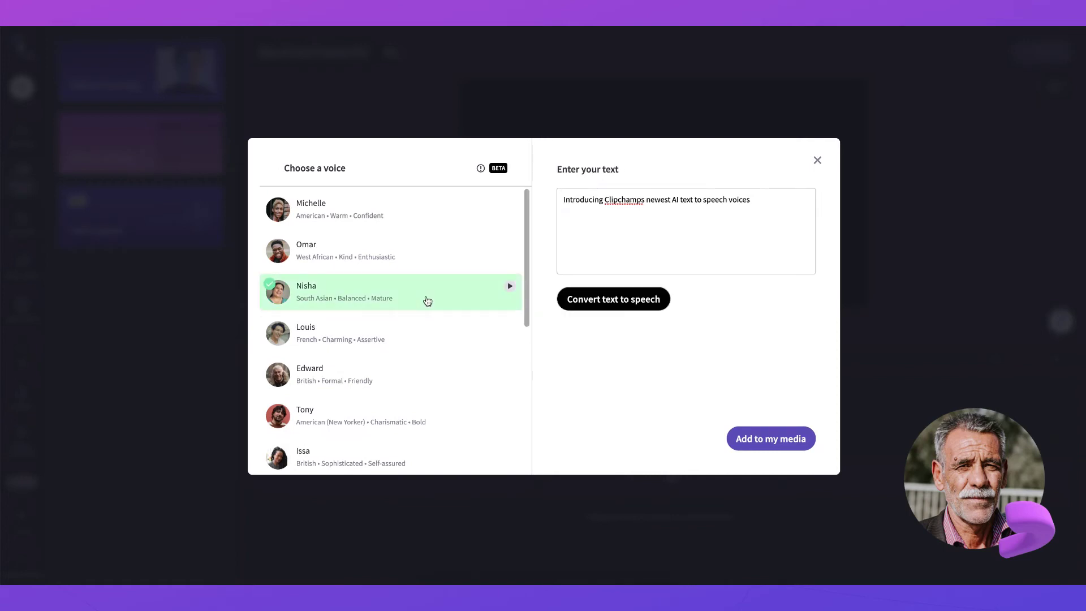
click(570, 300)
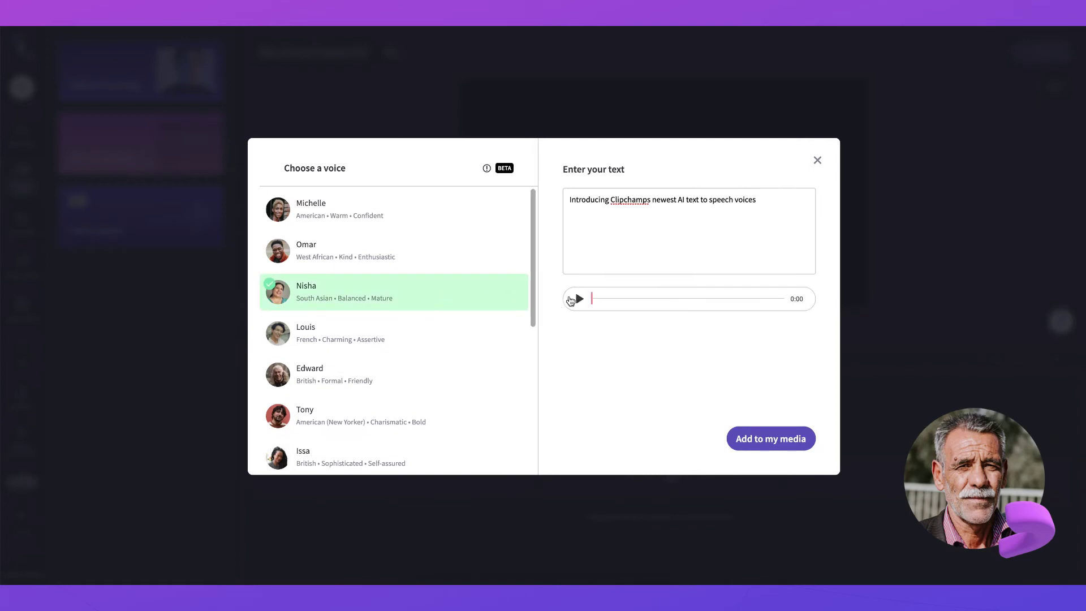
click(570, 300)
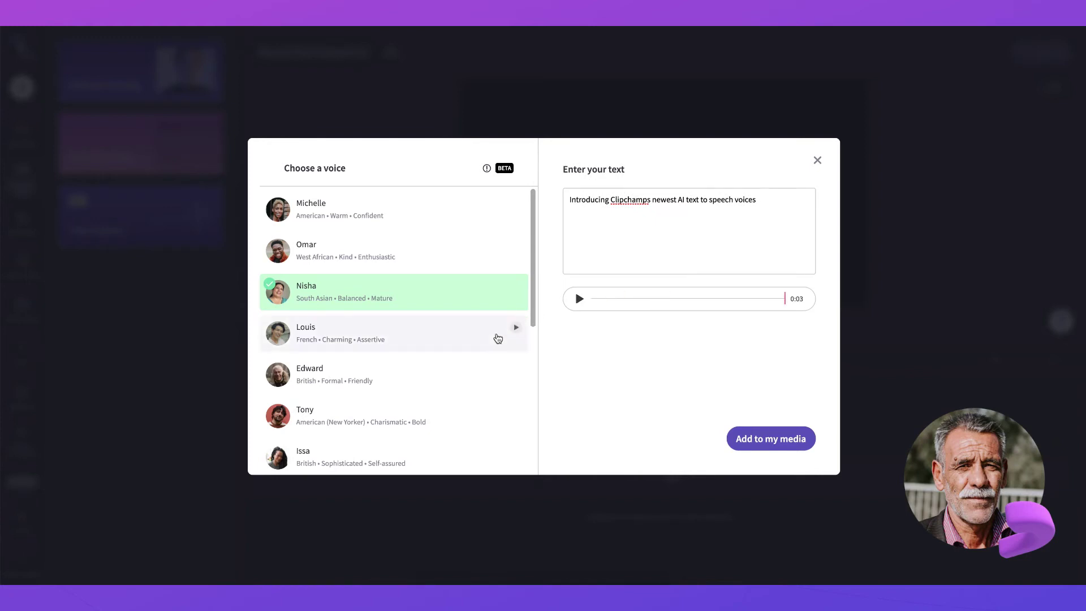
click(457, 374)
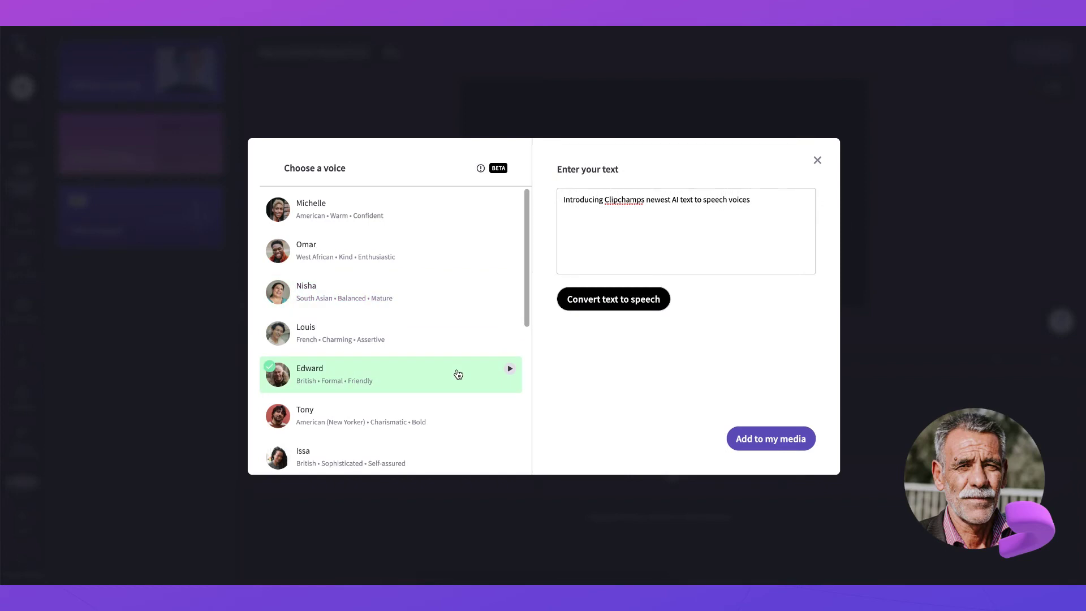
click(566, 300)
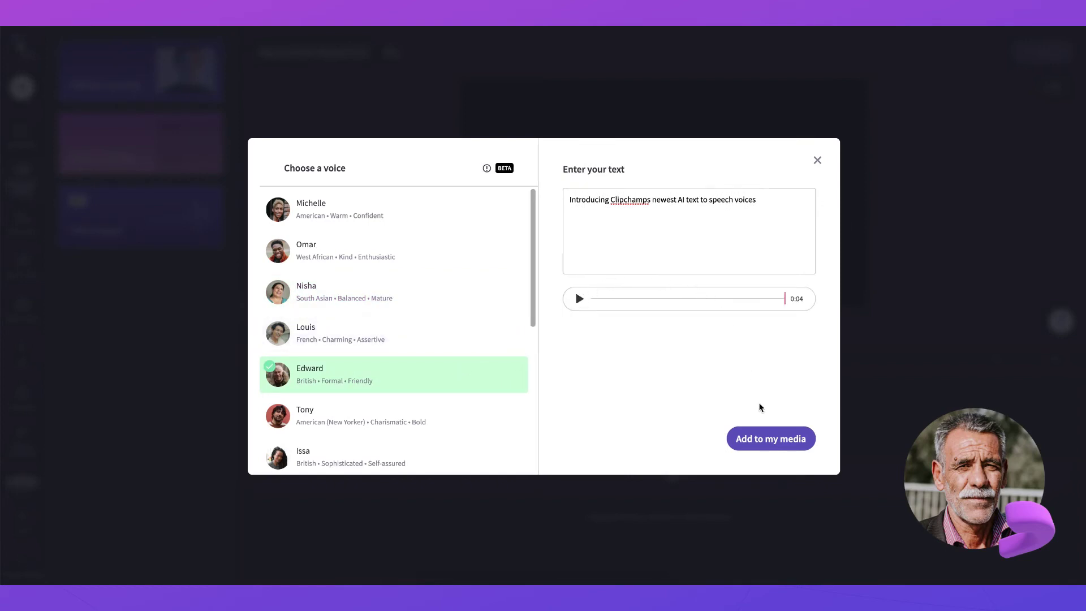
Save Edward's 4.39-second voiceover to My media, place it on the timeline, and play it.
click(766, 438)
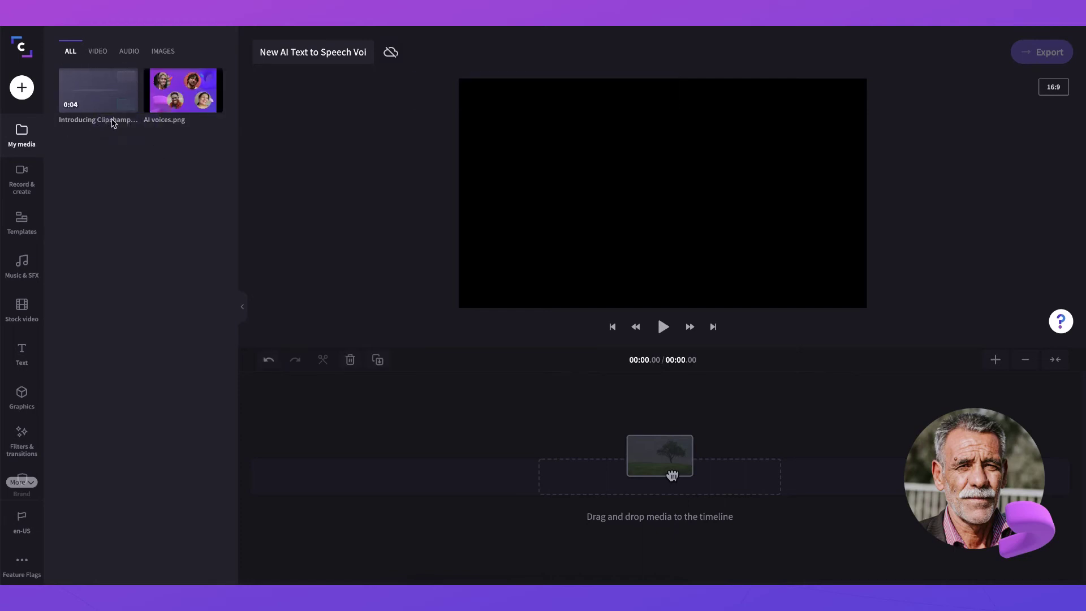
click(127, 104)
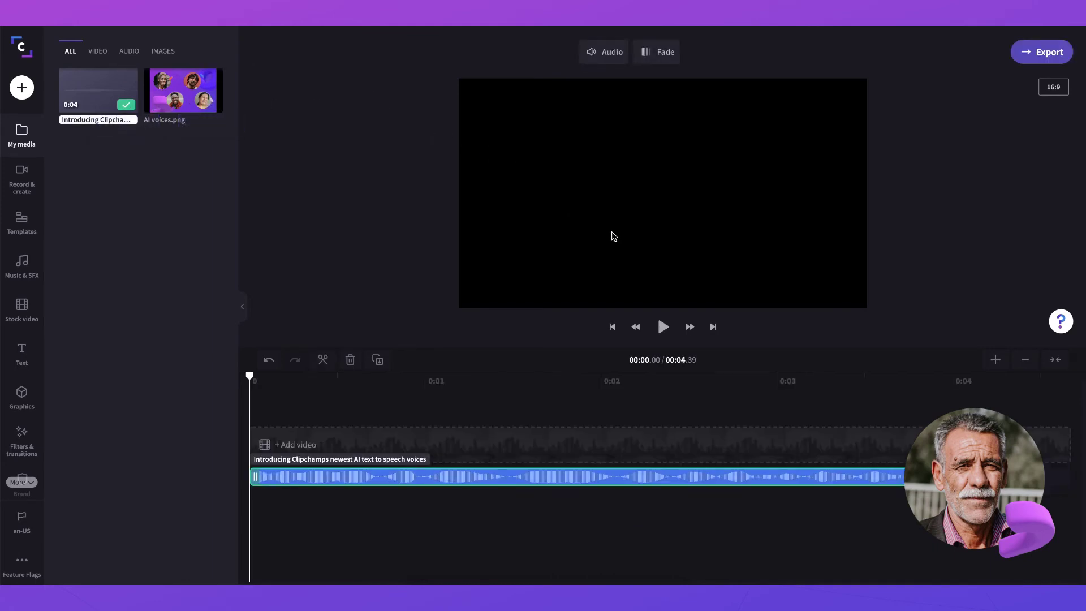
click(663, 327)
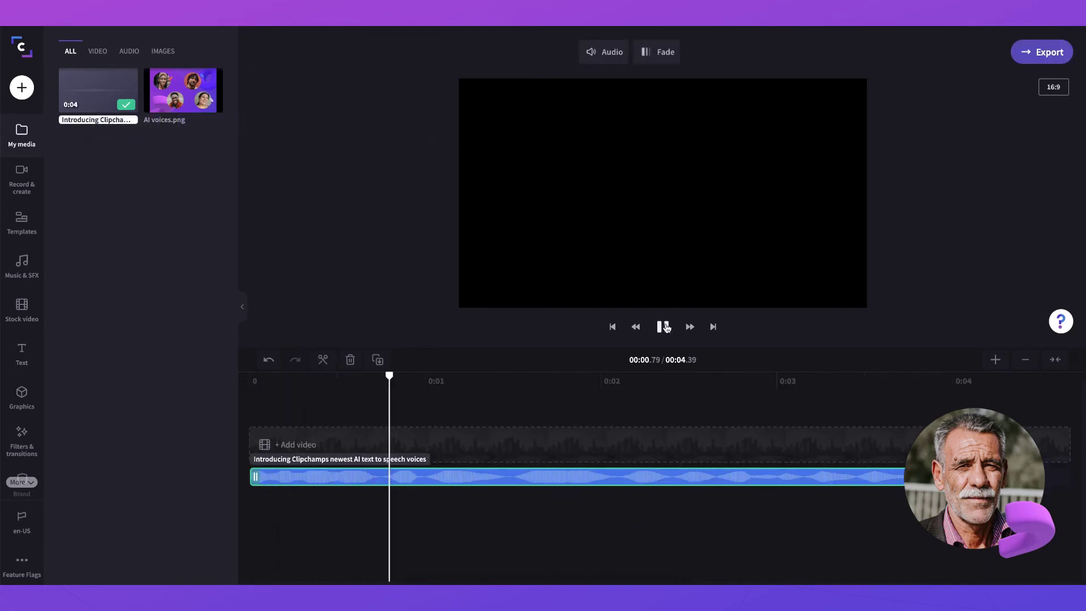
Add AI voices.png above the voiceover, set it to Fill, and play the project.
click(216, 108)
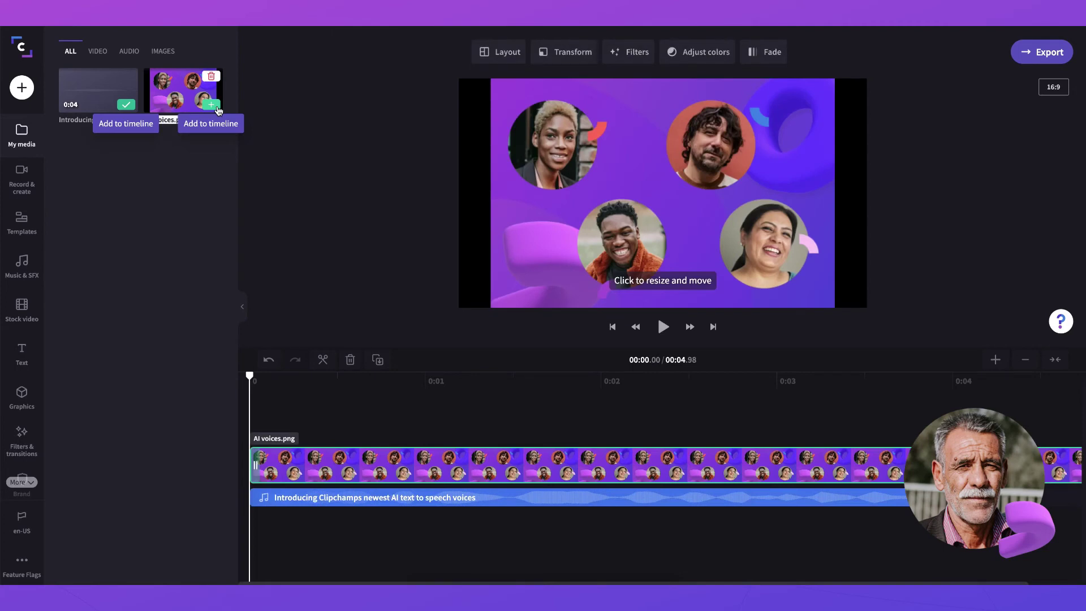
click(518, 146)
click(470, 110)
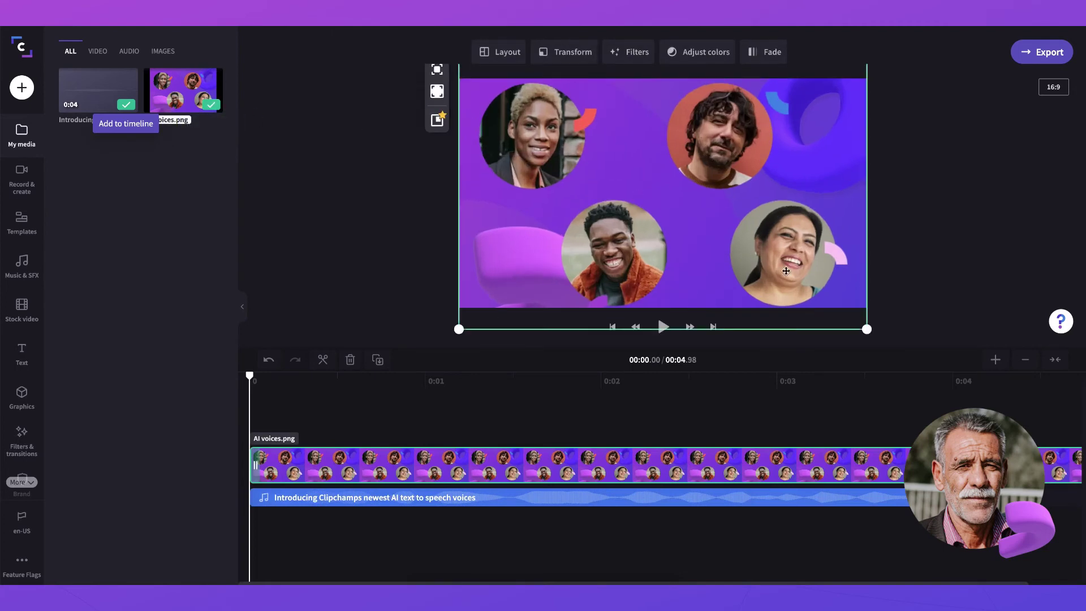
click(1055, 358)
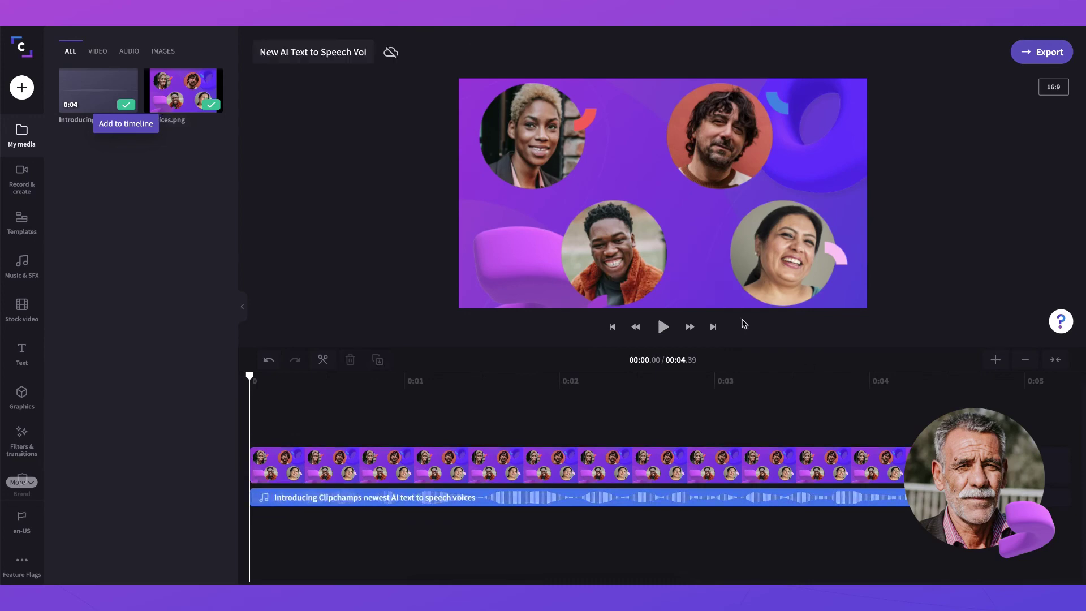
click(664, 326)
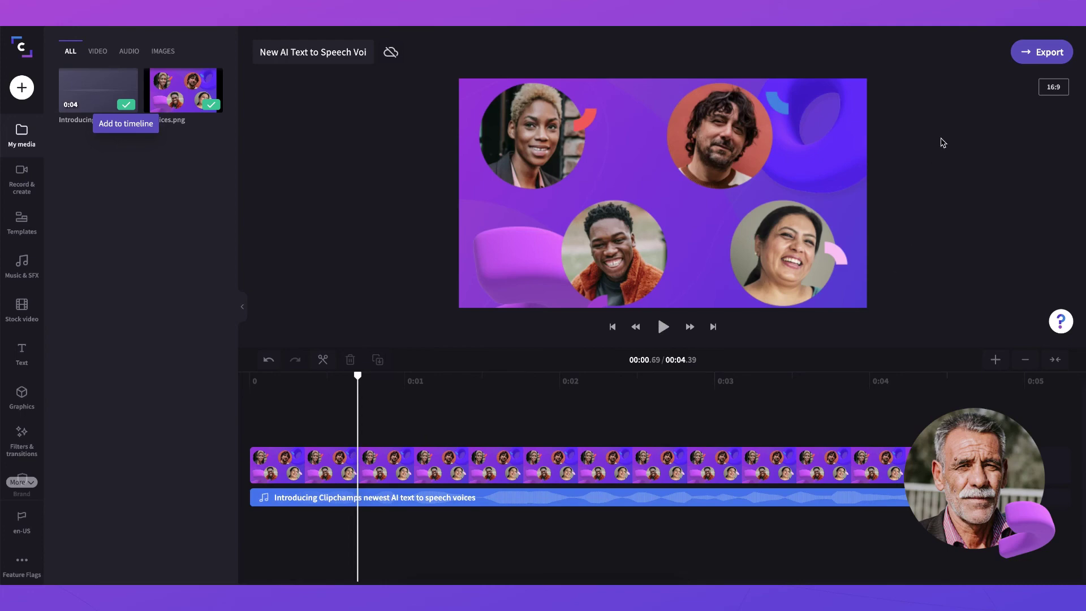
Export the 4-second video at 1080p resolution.
click(1018, 52)
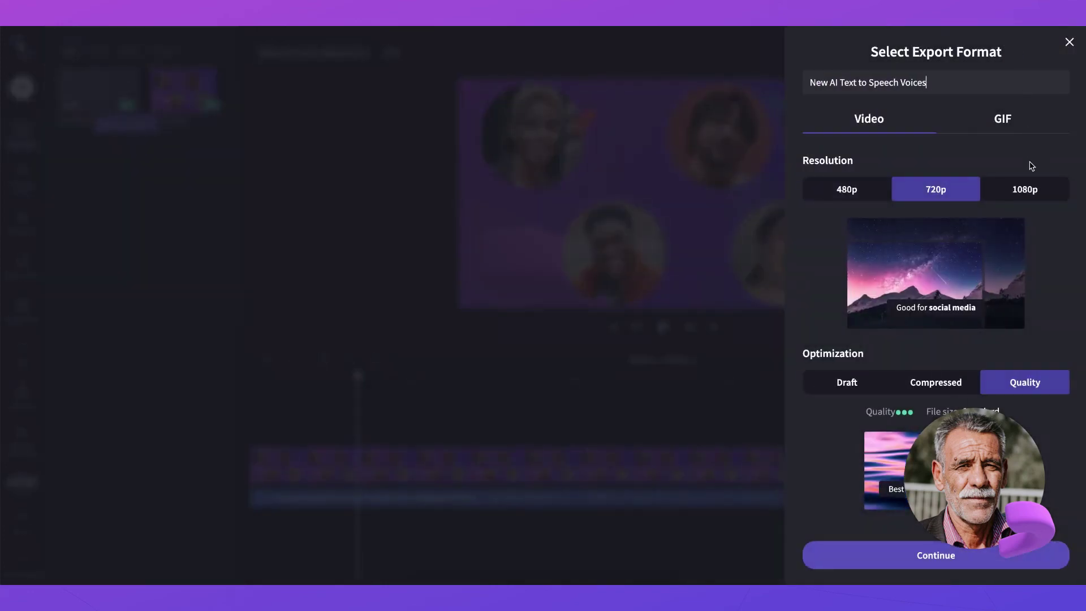
click(1029, 198)
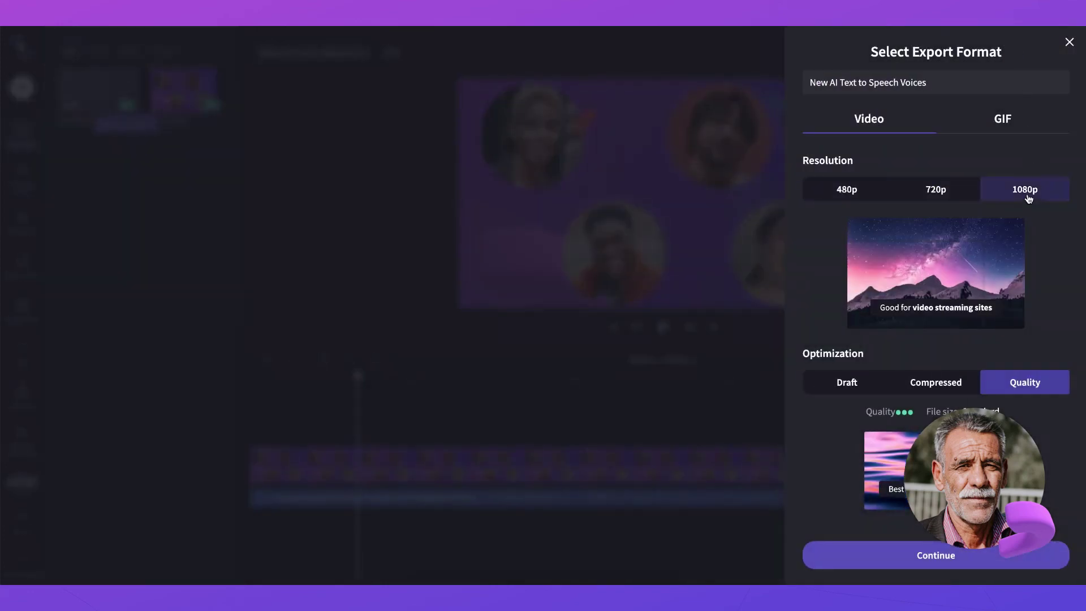
click(980, 556)
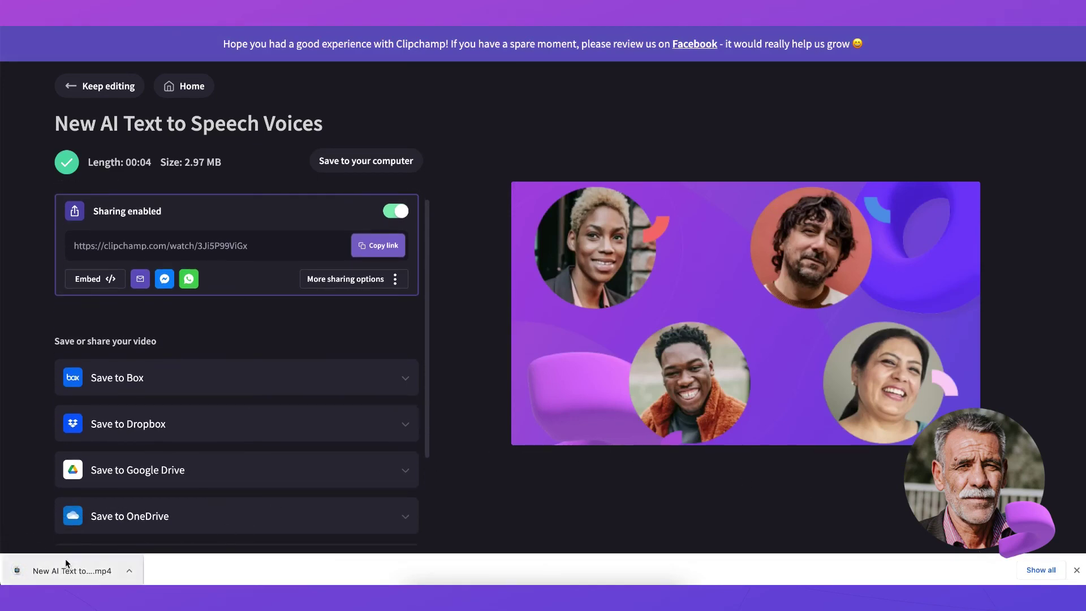
Open the downloaded MP4 from the browser downloads bar and play it.
click(66, 558)
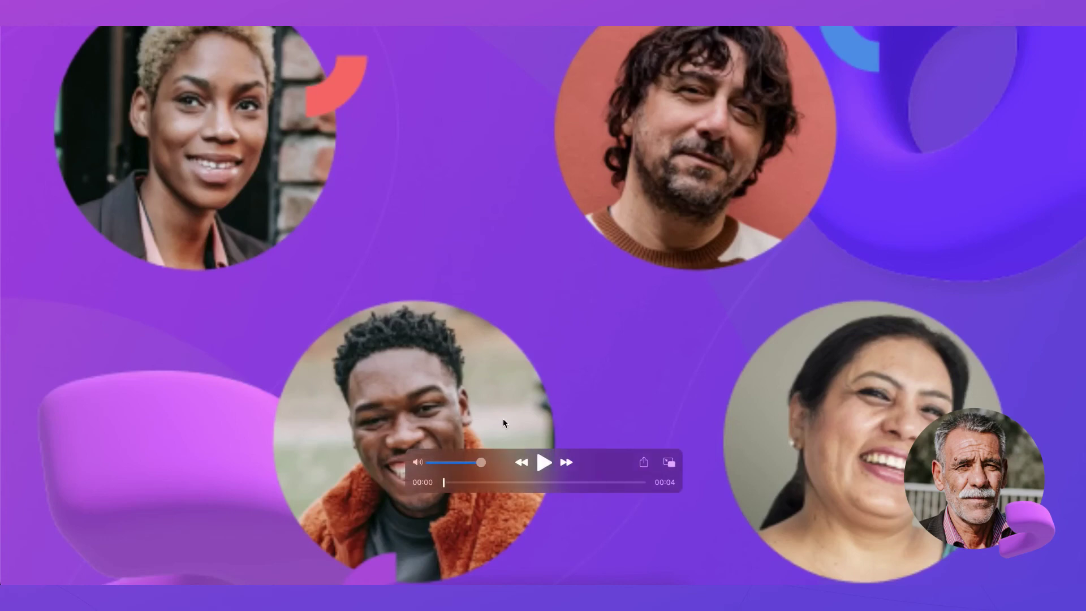
click(547, 469)
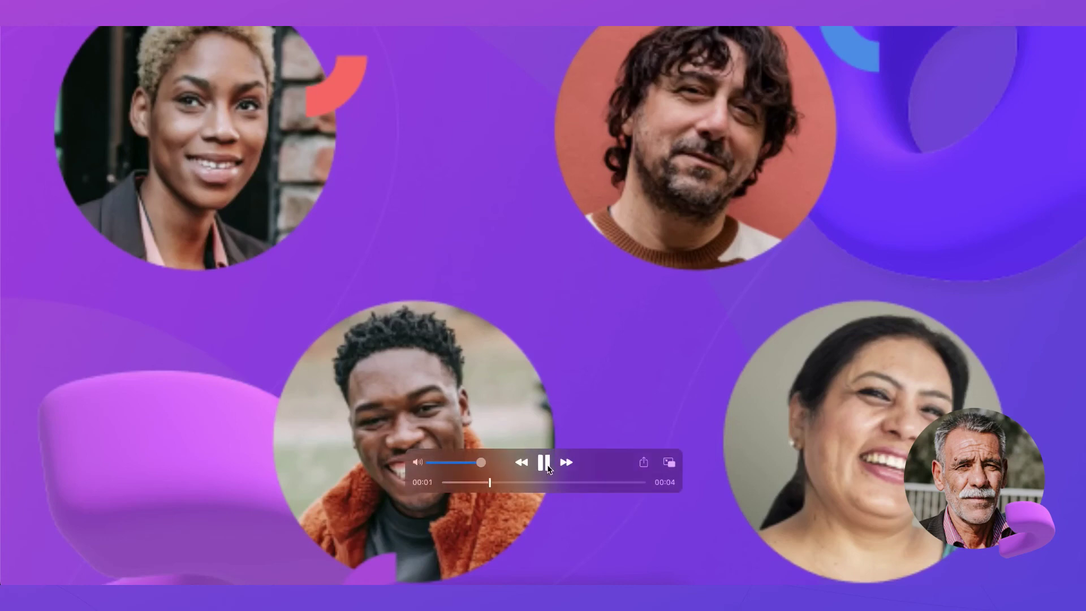